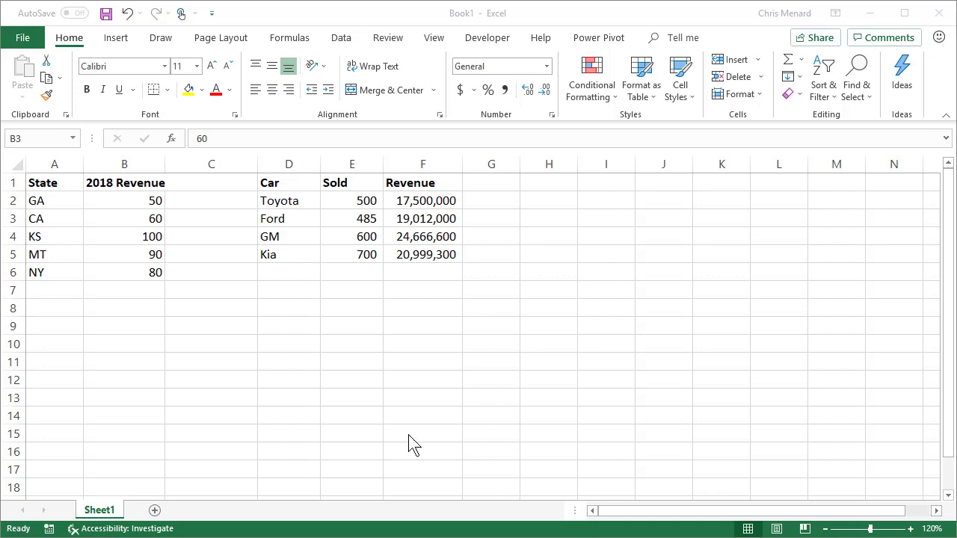
{"action": "left_click", "coordinate": [101, 196]}
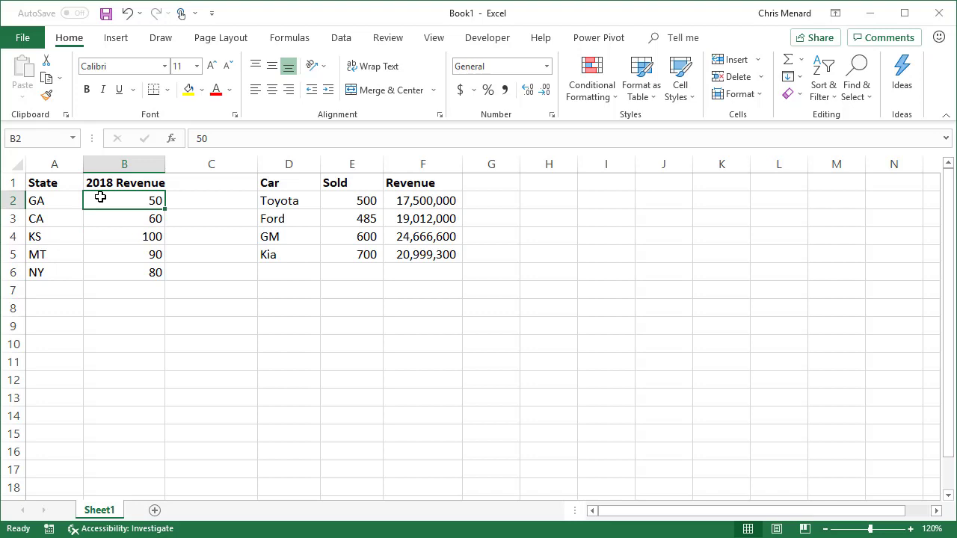
{"action": "left_click_drag", "start_coordinate": [65, 182], "coordinate": [149, 263]}
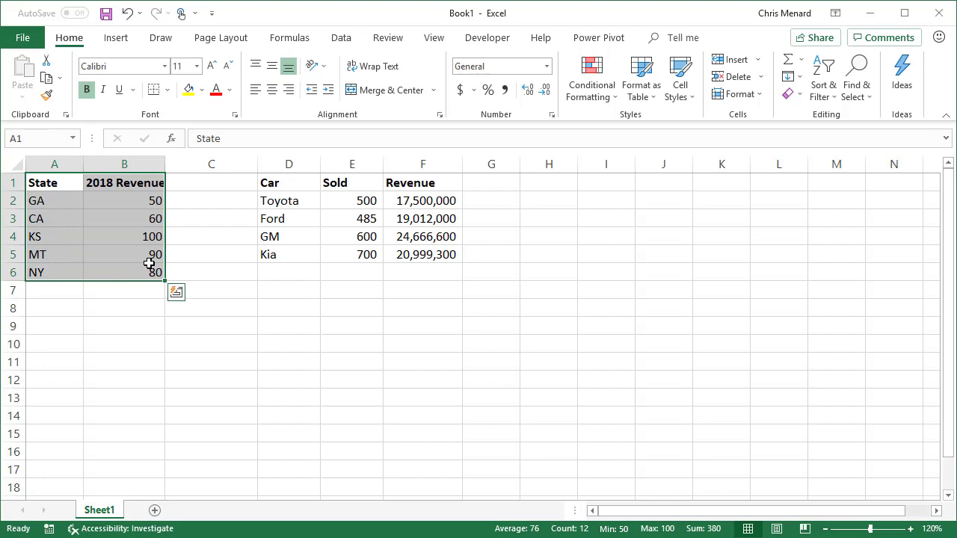
{"action": "left_click", "coordinate": [181, 300]}
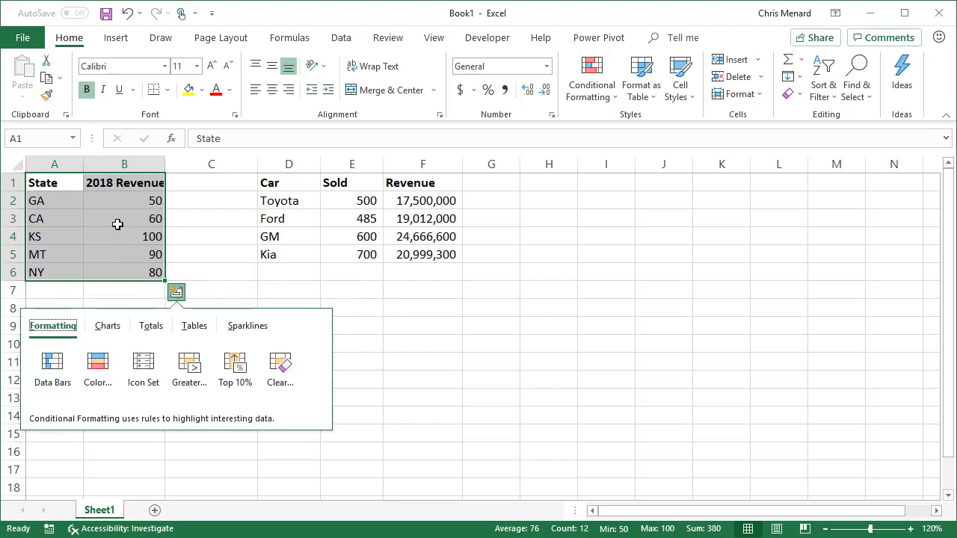
{"action": "left_click", "coordinate": [118, 224]}
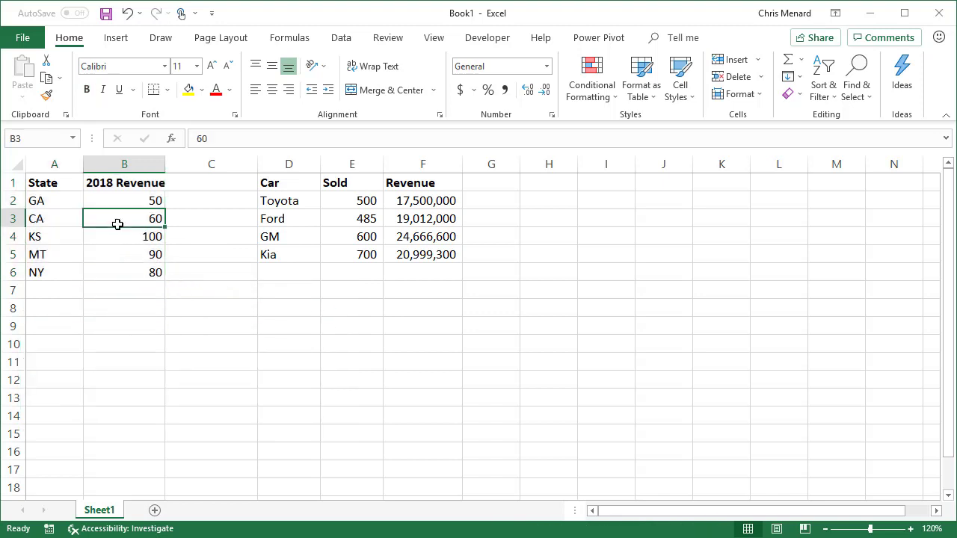
{"action": "left_click", "coordinate": [77, 211]}
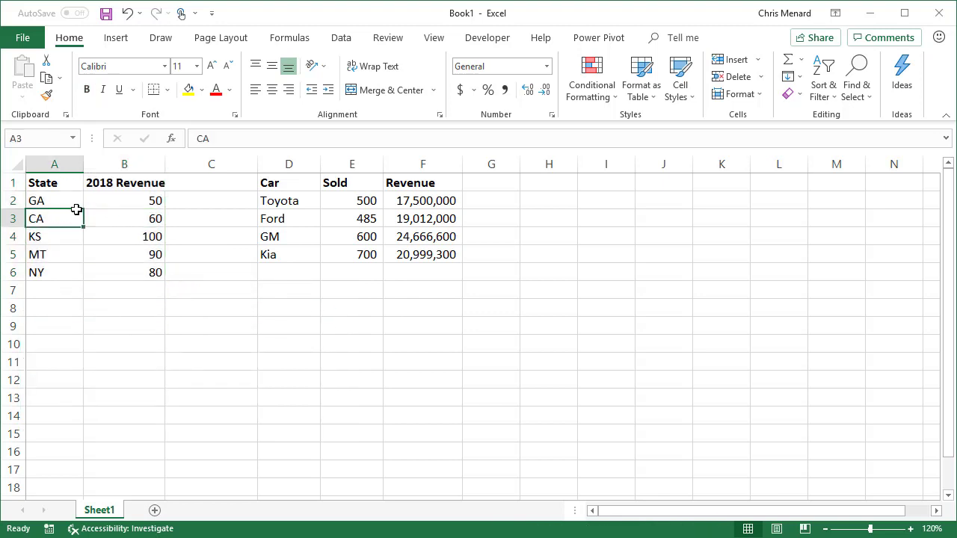
{"action": "key", "text": "ctrl+q"}
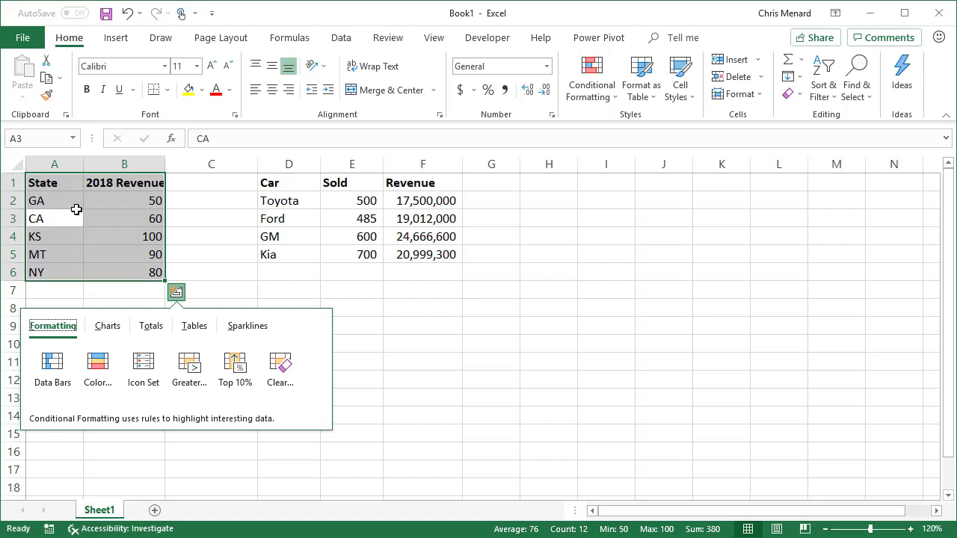
- Use Quick Analysis to insert a clustered column chart of 2018 revenue by state from A1:B6
{"action": "left_click", "coordinate": [108, 219]}
{"action": "key", "text": "ctrl+q"}
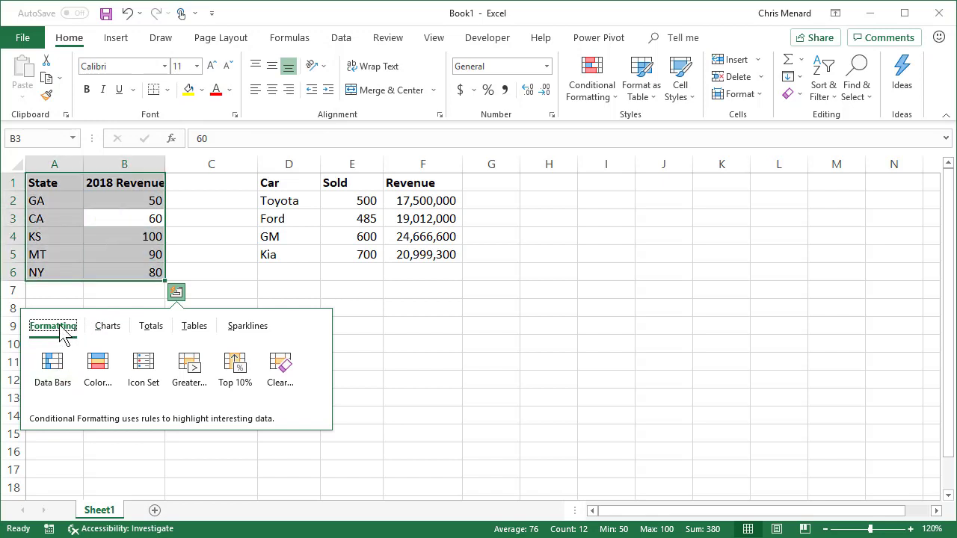
{"action": "left_click", "coordinate": [110, 329]}
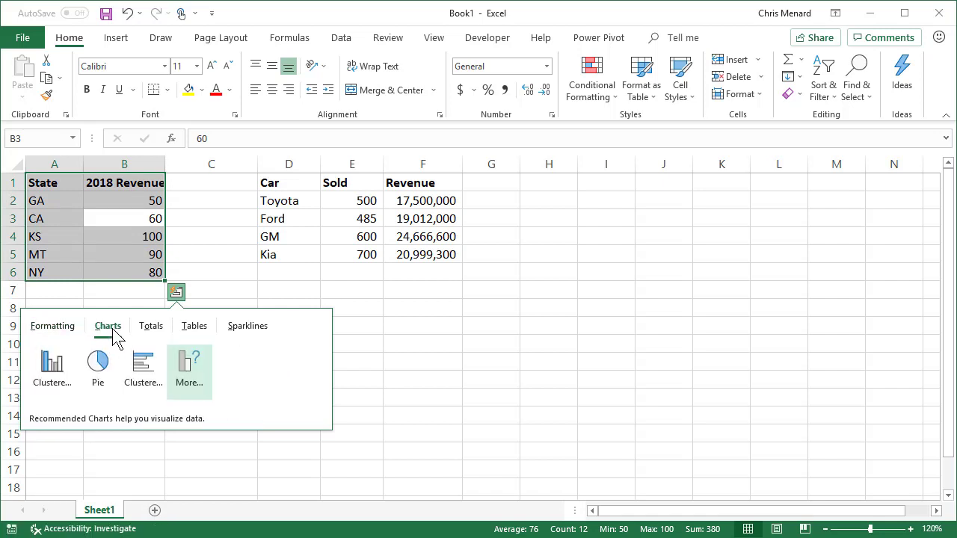
{"action": "mouse_move", "coordinate": [59, 365]}
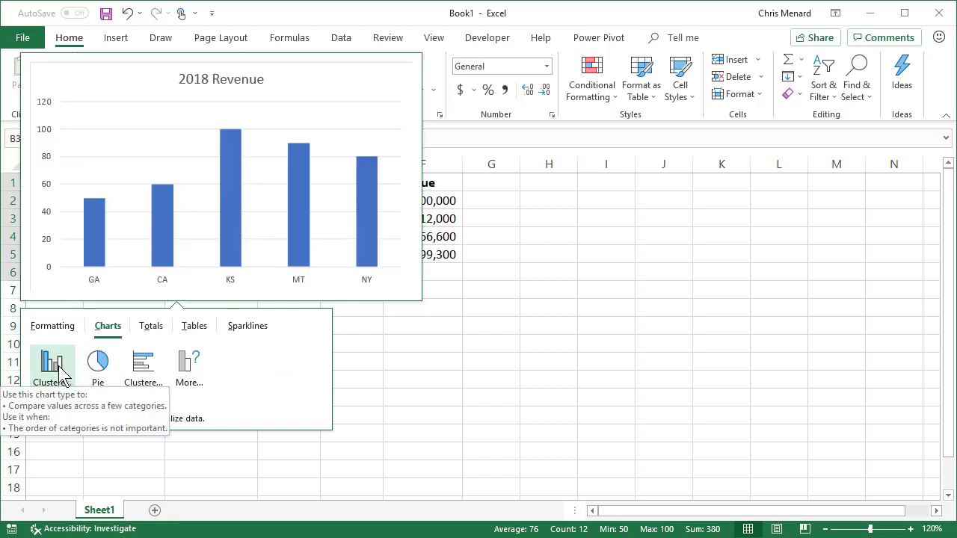
{"action": "mouse_move", "coordinate": [91, 371]}
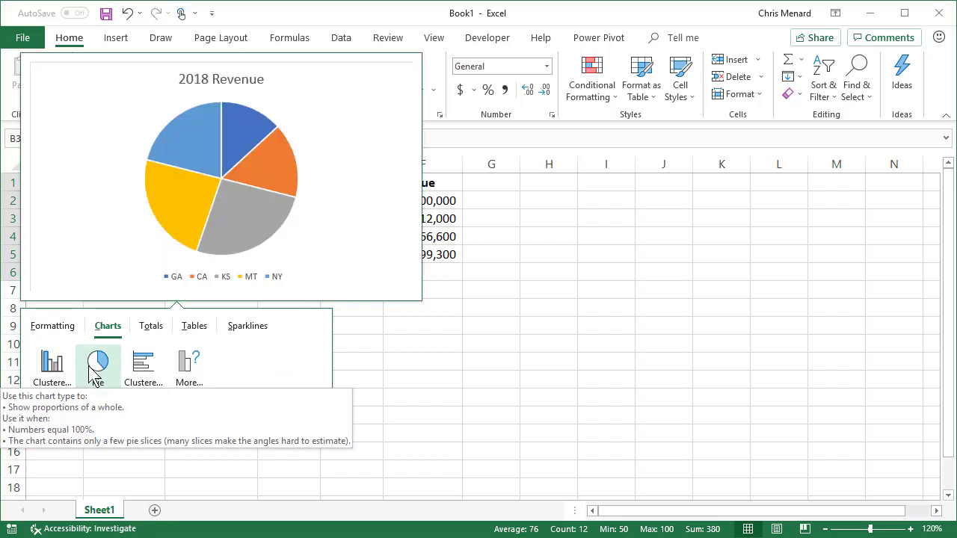
{"action": "mouse_move", "coordinate": [139, 373]}
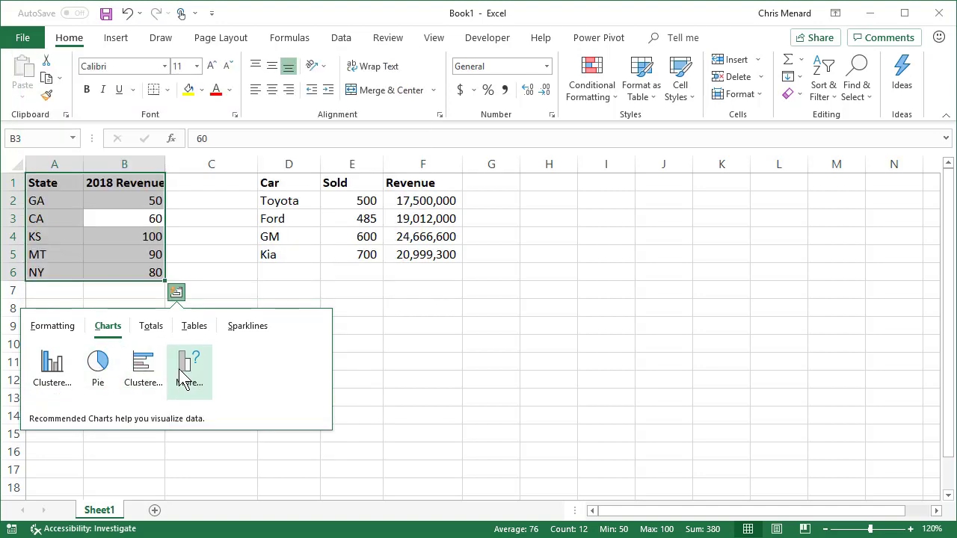
{"action": "left_click", "coordinate": [58, 379]}
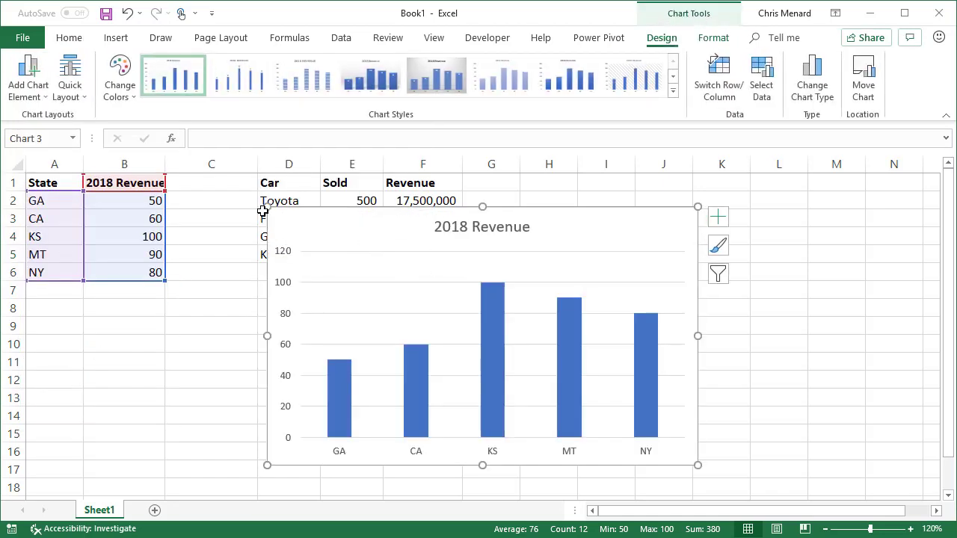
- Shrink the 2018 Revenue chart and move it directly below the state table, across about rows 8 to 17
{"action": "left_click", "coordinate": [307, 262]}
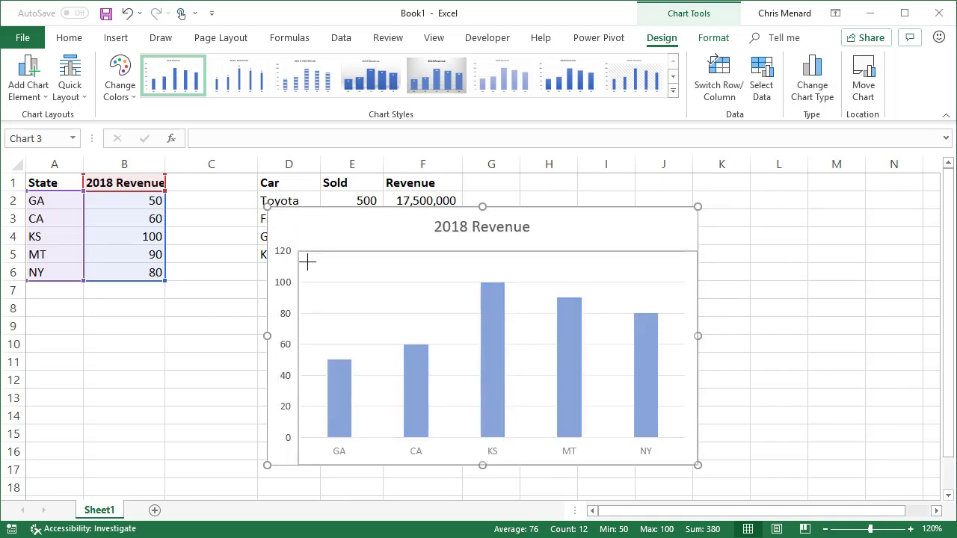
{"action": "left_click_drag", "start_coordinate": [308, 261], "coordinate": [321, 295]}
{"action": "left_click_drag", "start_coordinate": [373, 311], "coordinate": [86, 313]}
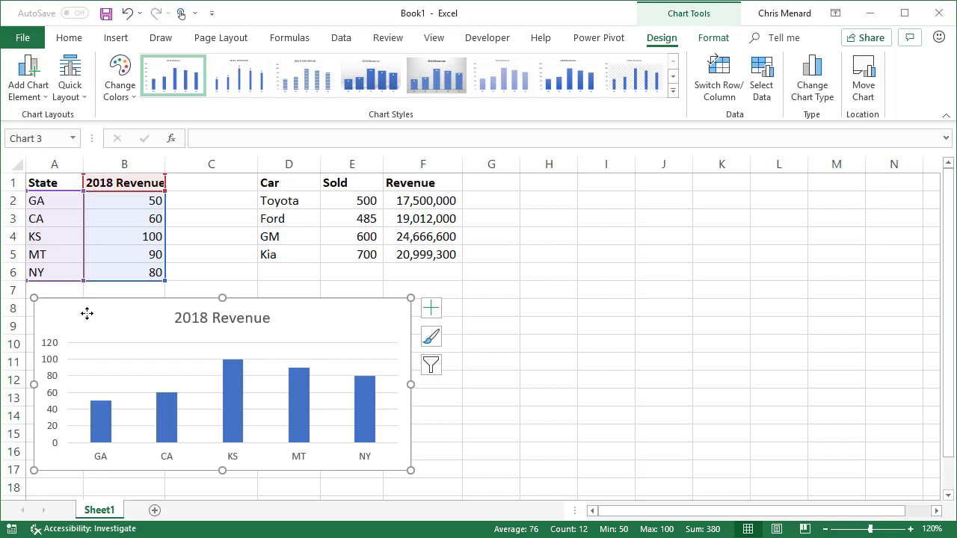
- Try a Quick Analysis clustered column chart for the car data in D1:F5 and delete it
{"action": "left_click", "coordinate": [349, 207]}
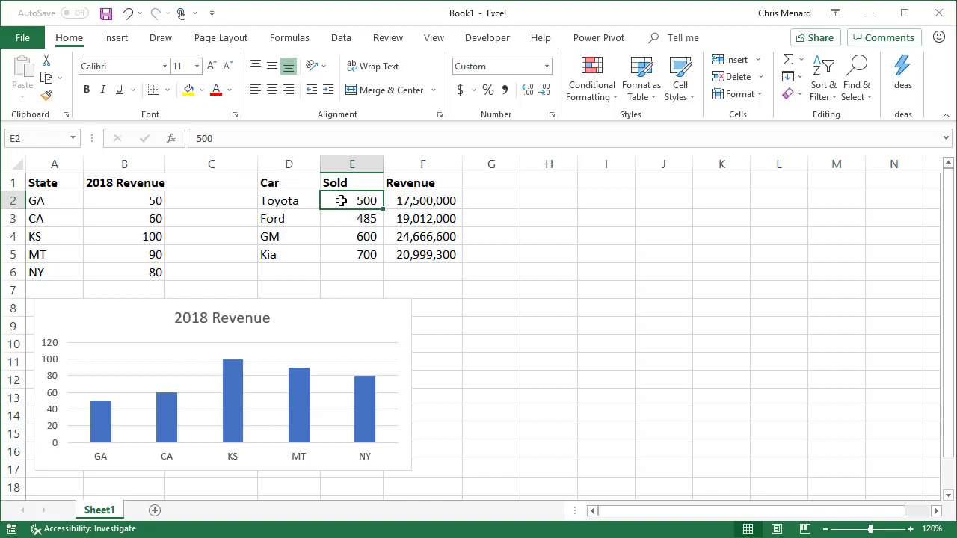
{"action": "key", "text": "ctrl+a"}
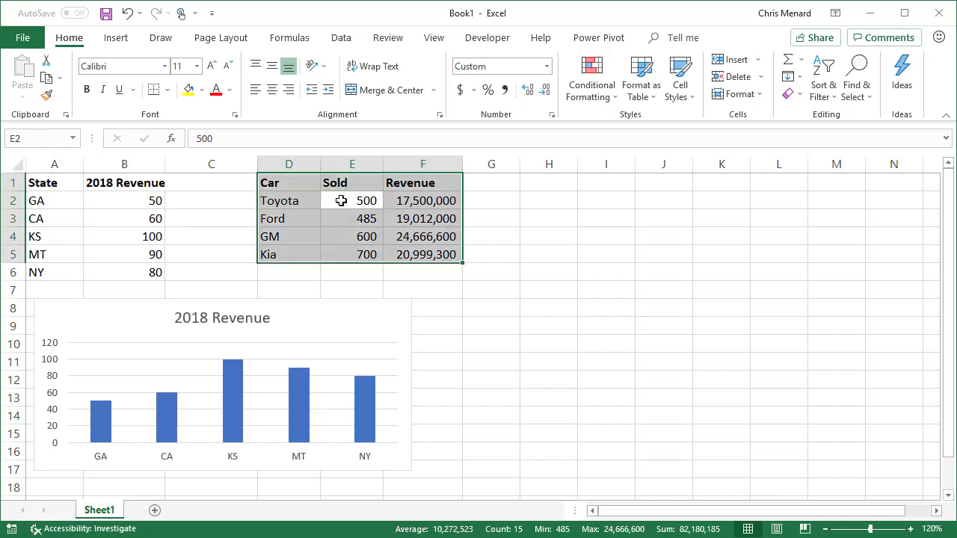
{"action": "key", "text": "ctrl+q"}
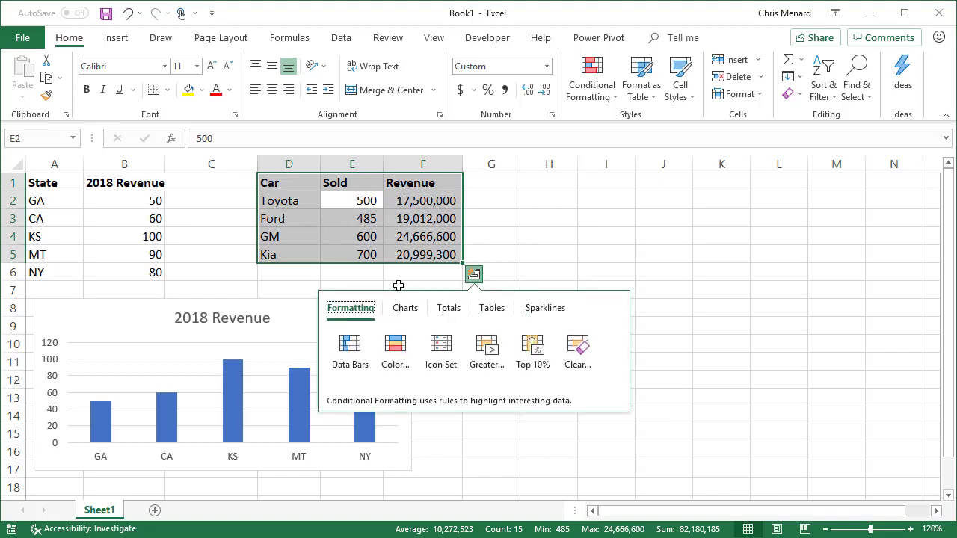
{"action": "left_click", "coordinate": [408, 318]}
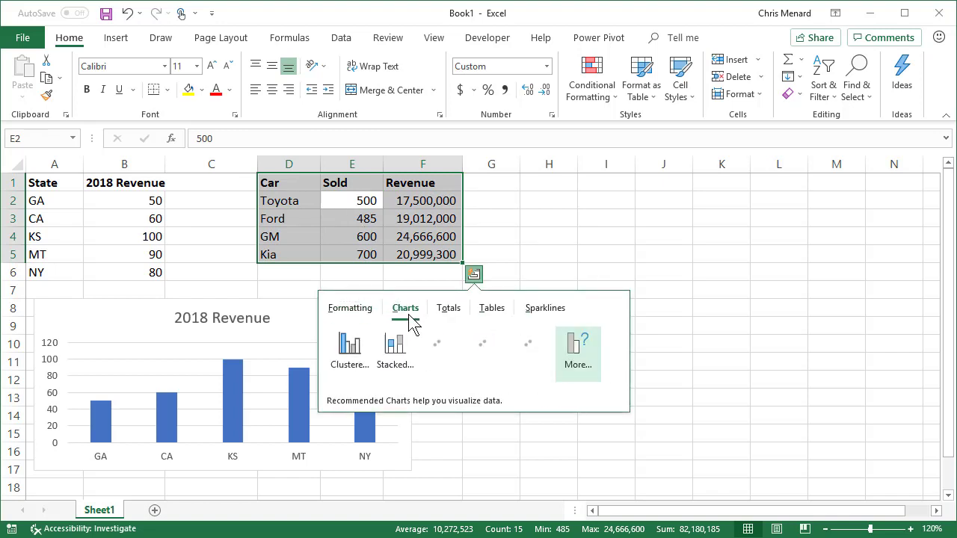
{"action": "left_click", "coordinate": [348, 359]}
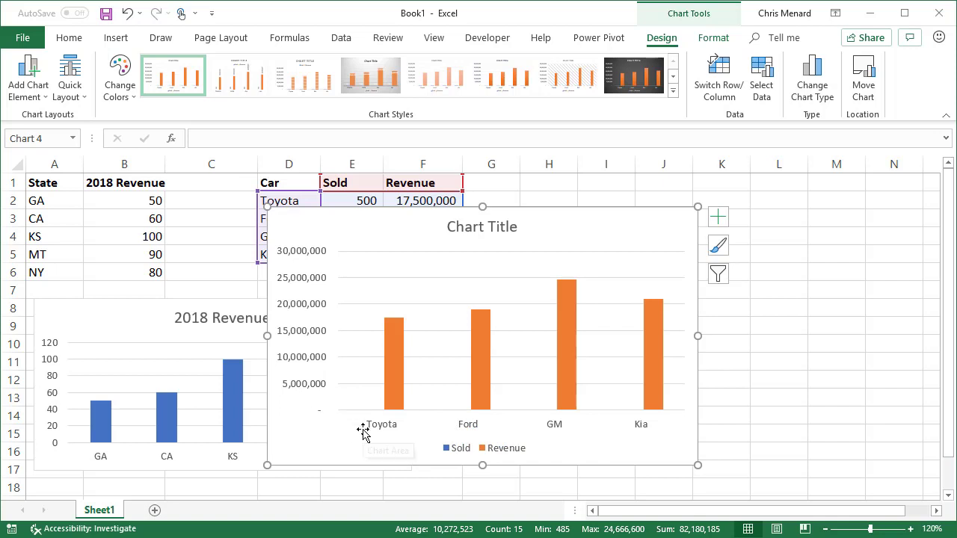
{"action": "key", "text": "Delete"}
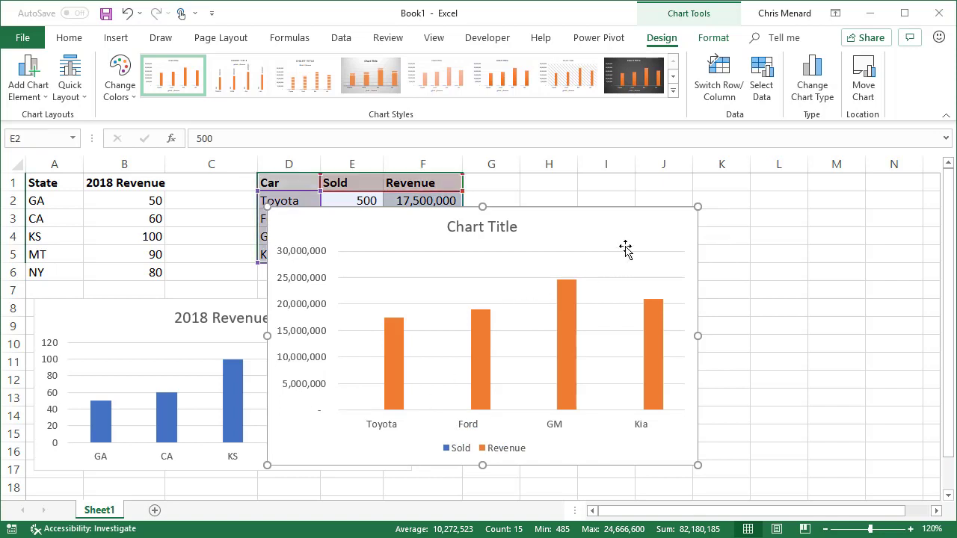
- Insert a combo chart of the car data in D1:F5 as Clustered Column - Line on Secondary Axis, with Revenue on the secondary axis
{"action": "left_click", "coordinate": [396, 202]}
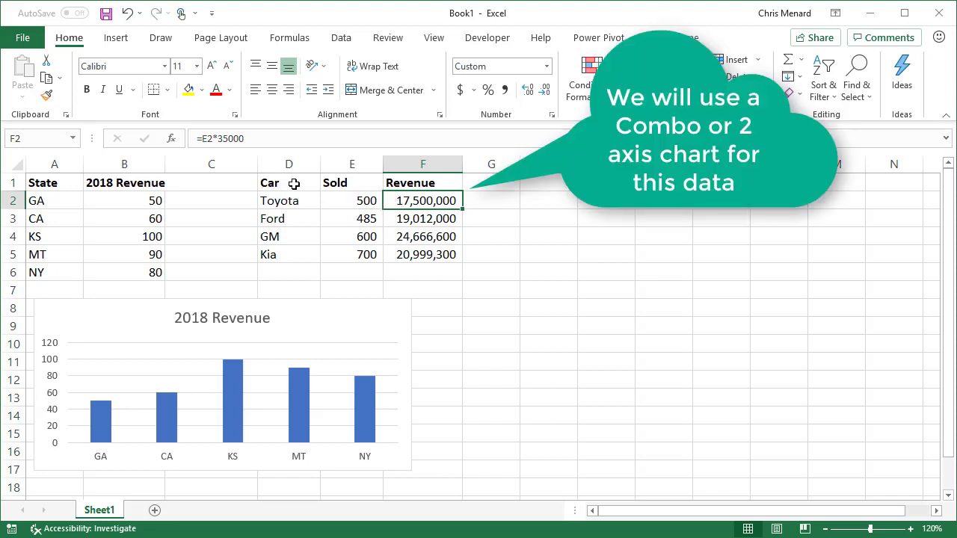
{"action": "left_click_drag", "start_coordinate": [296, 187], "coordinate": [415, 254]}
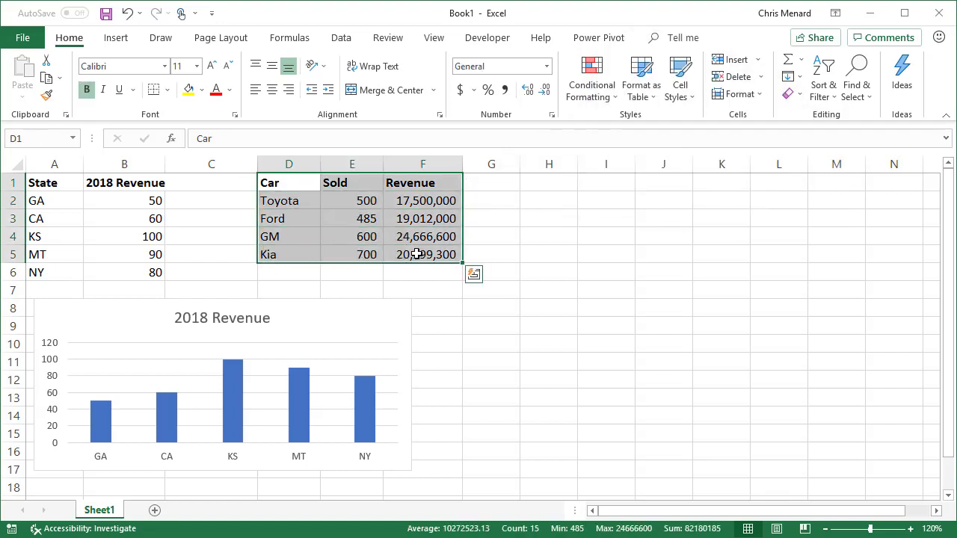
{"action": "left_click", "coordinate": [474, 275]}
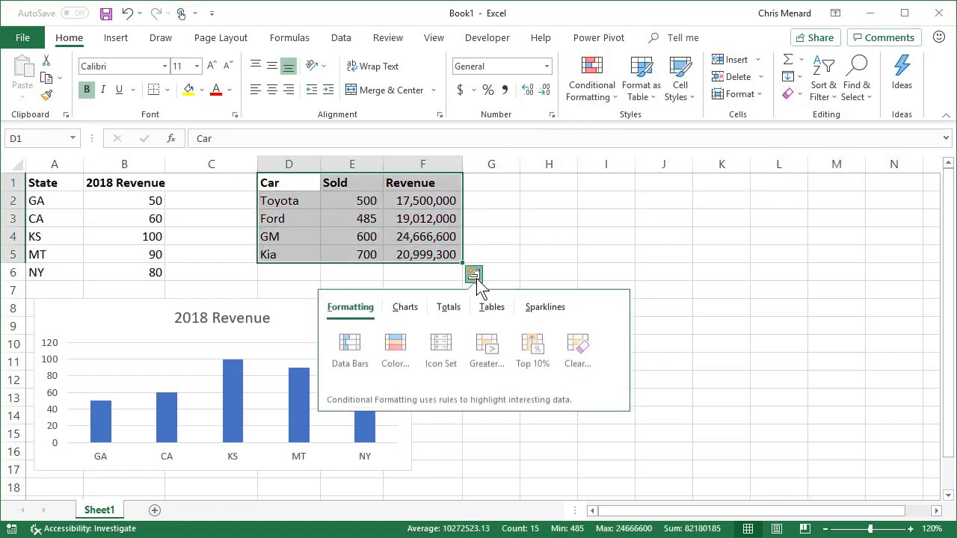
{"action": "left_click", "coordinate": [407, 312]}
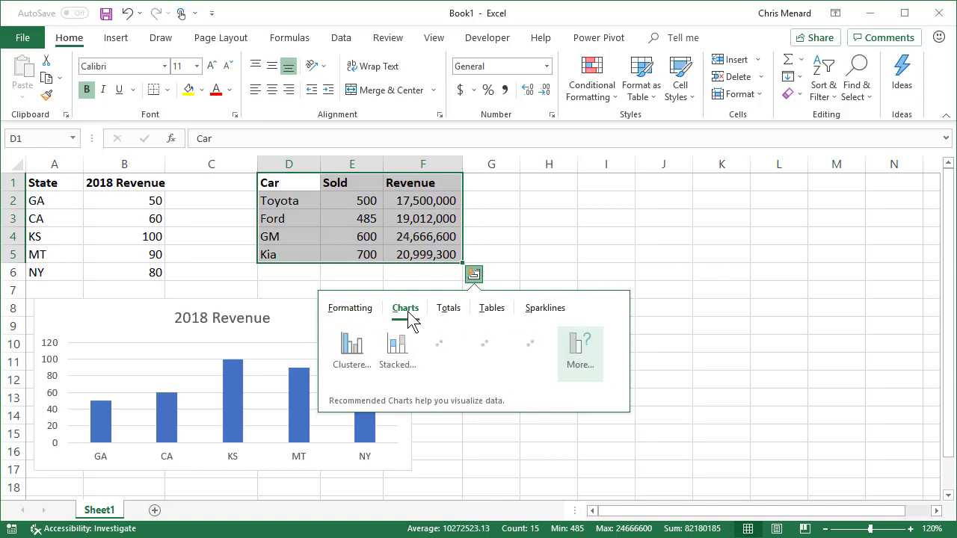
{"action": "left_click", "coordinate": [576, 350]}
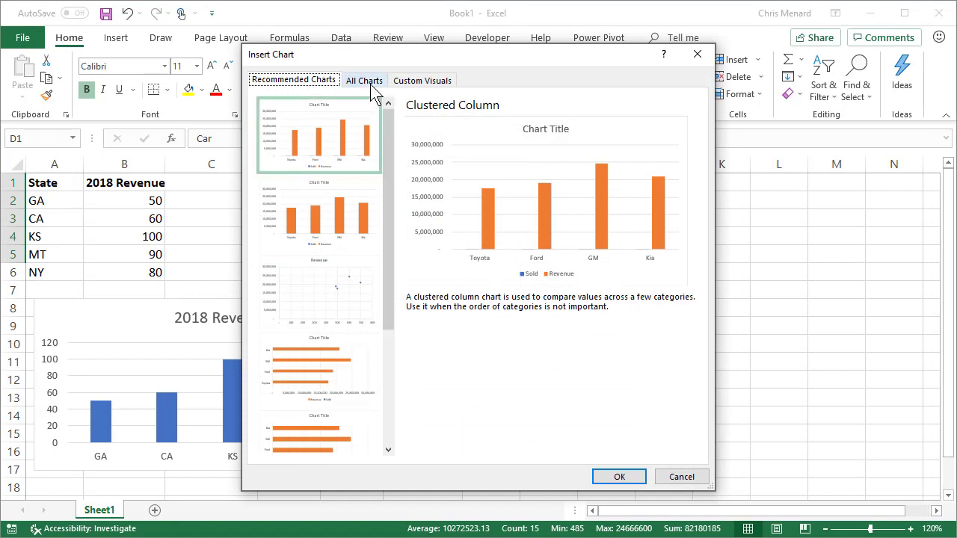
{"action": "left_click", "coordinate": [363, 80]}
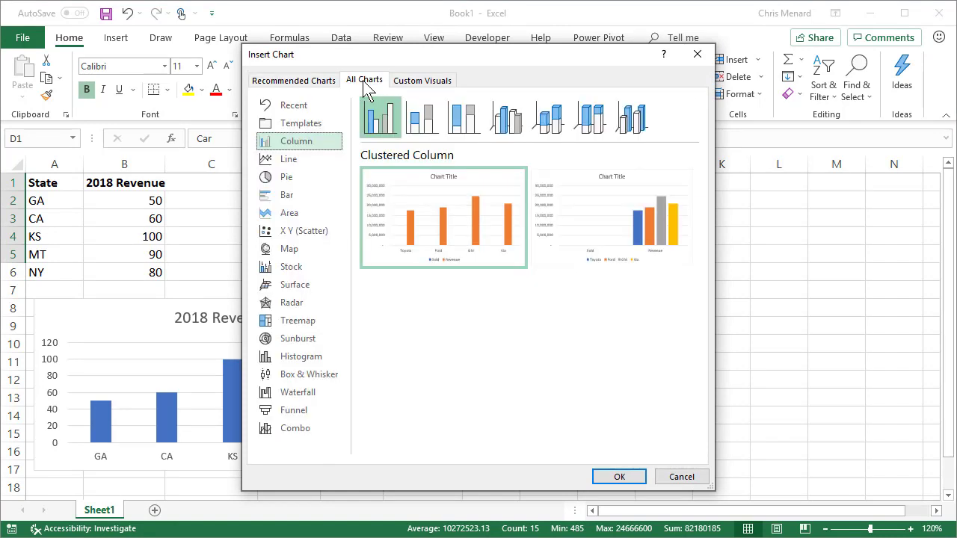
{"action": "left_click", "coordinate": [294, 437]}
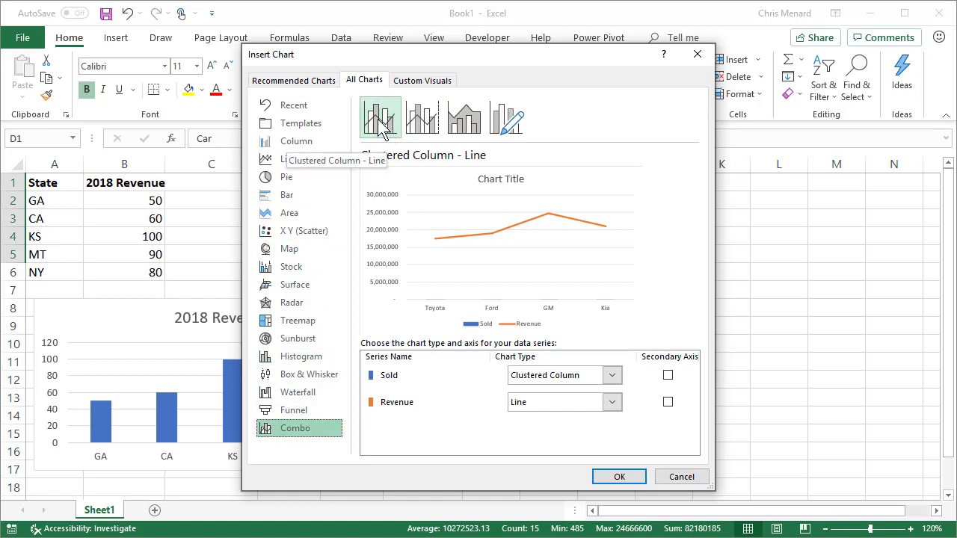
{"action": "left_click", "coordinate": [422, 133]}
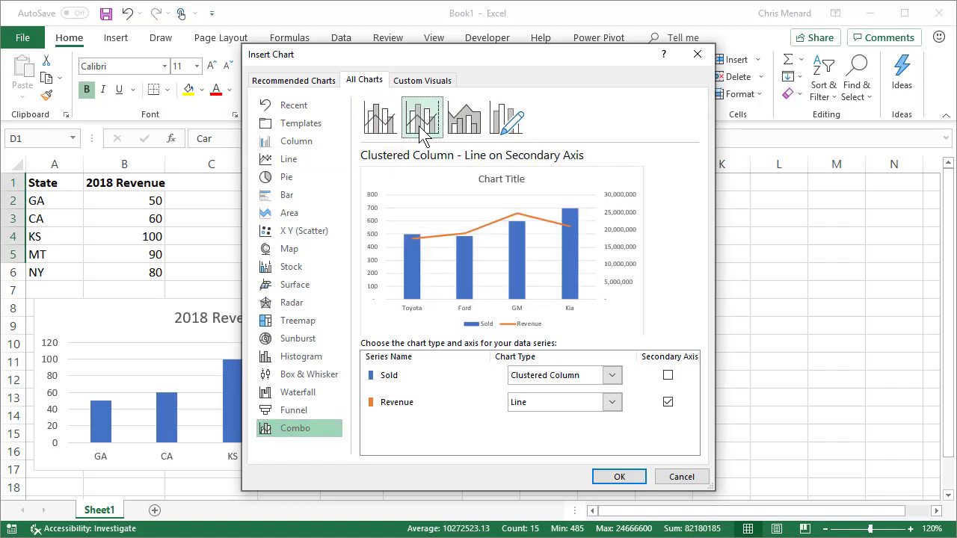
{"action": "left_click", "coordinate": [378, 131]}
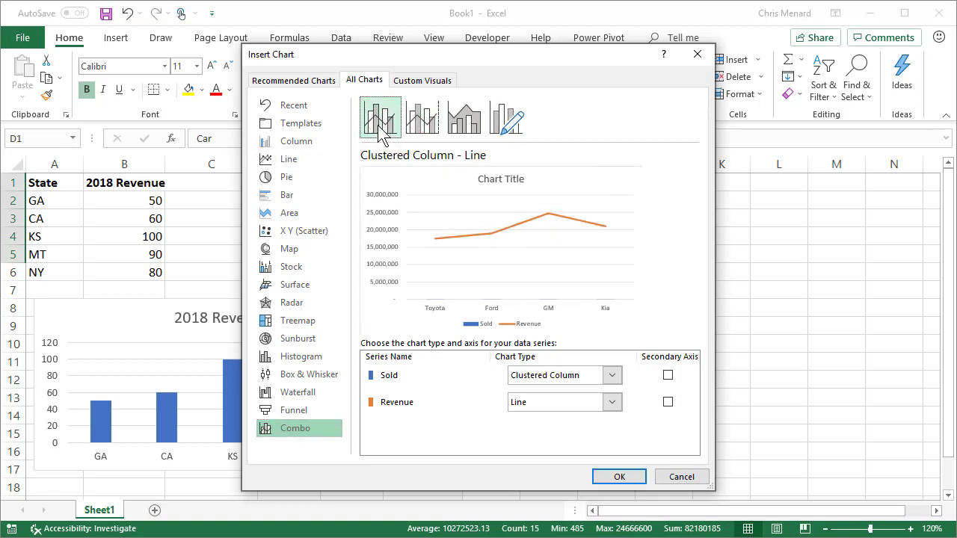
{"action": "left_click", "coordinate": [423, 135]}
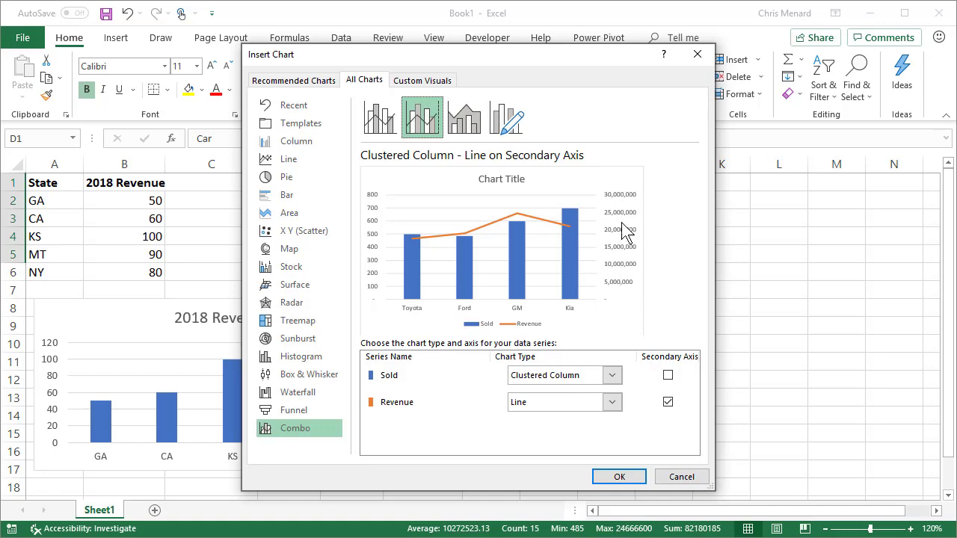
{"action": "left_click", "coordinate": [615, 479]}
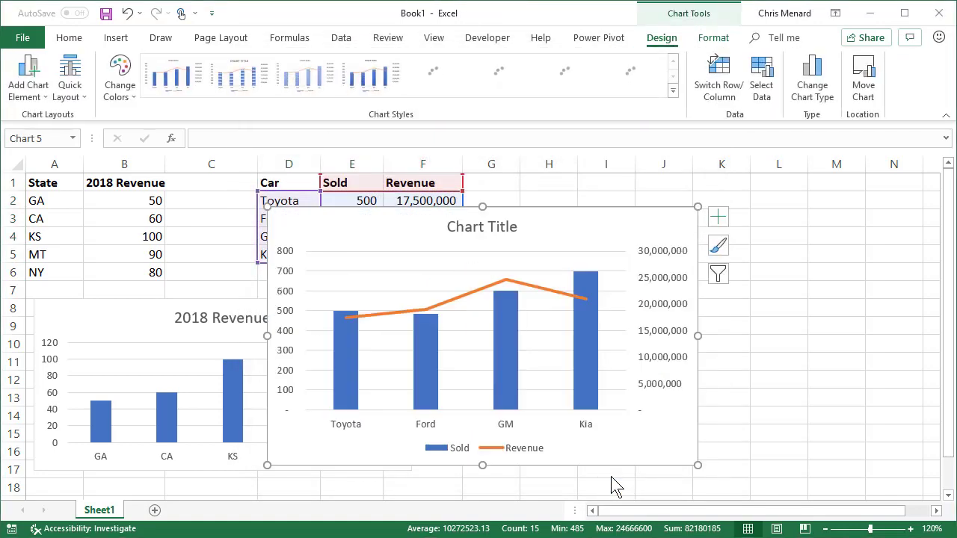
- Move the combo chart beside the car table, over about columns G to N, and deselect it
{"action": "mouse_move", "coordinate": [602, 236]}
{"action": "left_mouse_down"}
{"action": "mouse_move", "coordinate": [782, 240]}
{"action": "mouse_move", "coordinate": [803, 212]}
{"action": "left_mouse_up"}
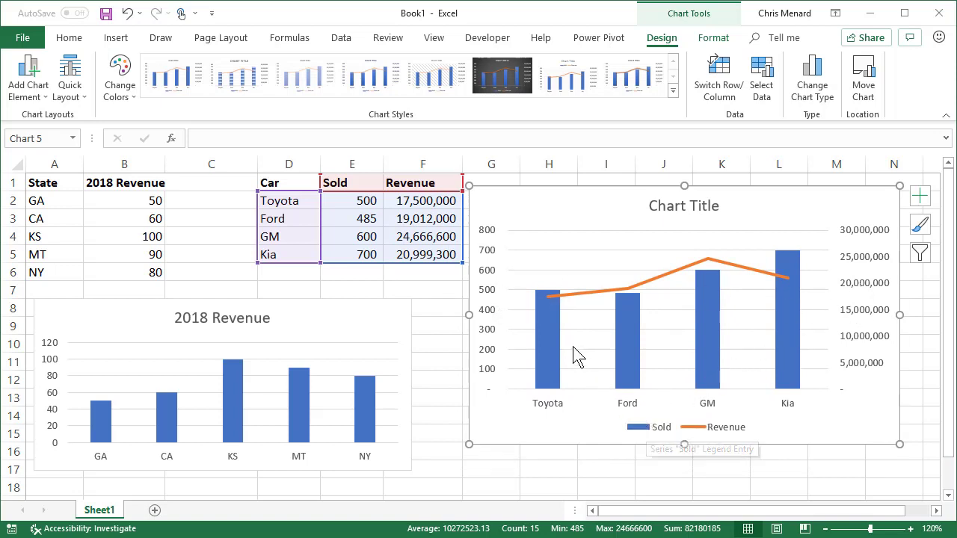
{"action": "mouse_move", "coordinate": [553, 328]}
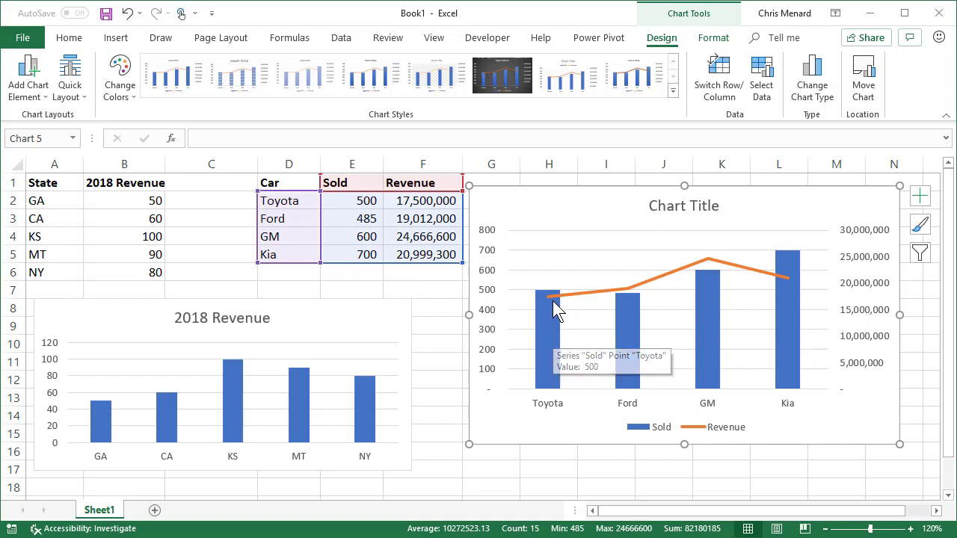
{"action": "mouse_move", "coordinate": [554, 302]}
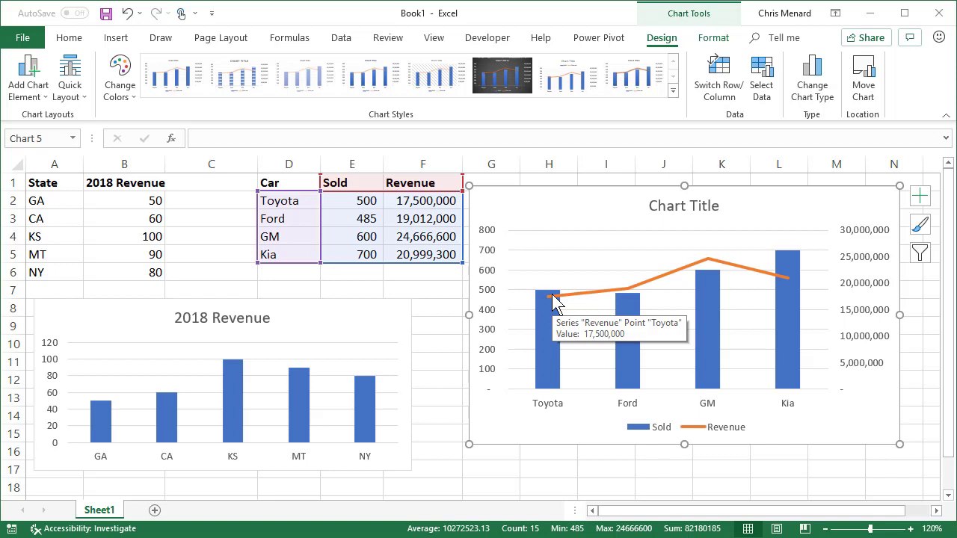
{"action": "left_click", "coordinate": [358, 216]}
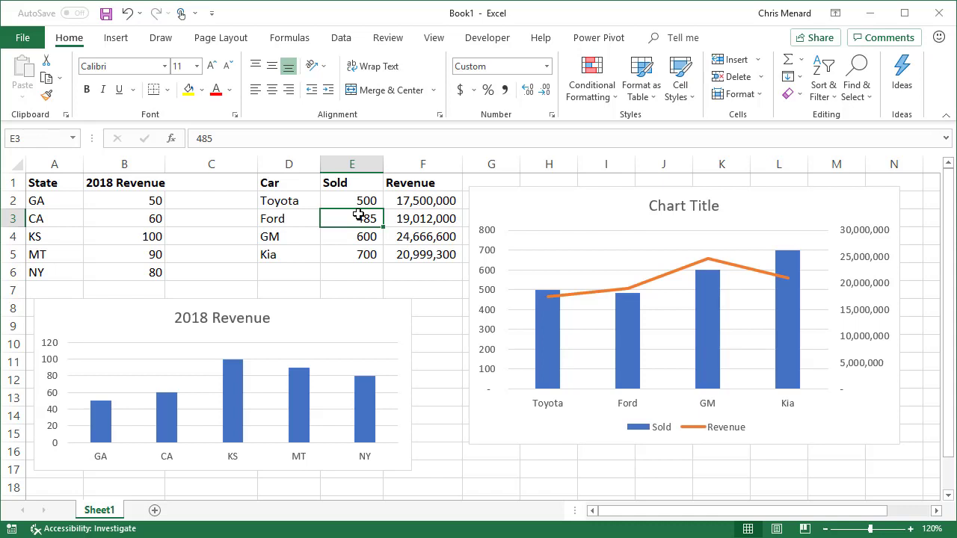